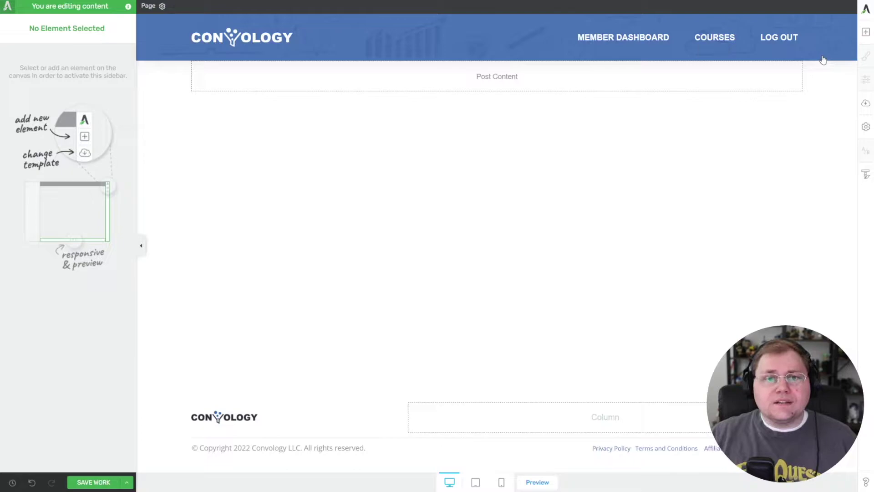
Drag a Lead Generation element onto the page and load the Opt-in Form 01 template.
{"action": "left_click", "coordinate": [866, 34]}
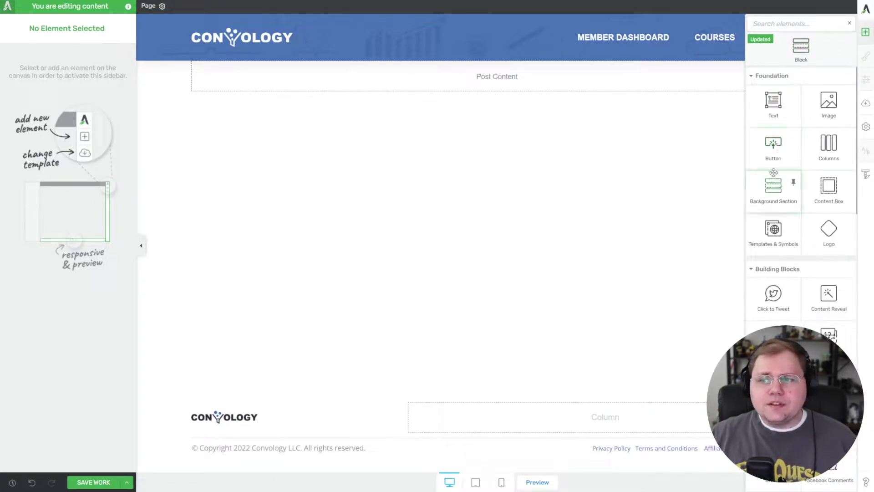
{"action": "type", "text": "text"}
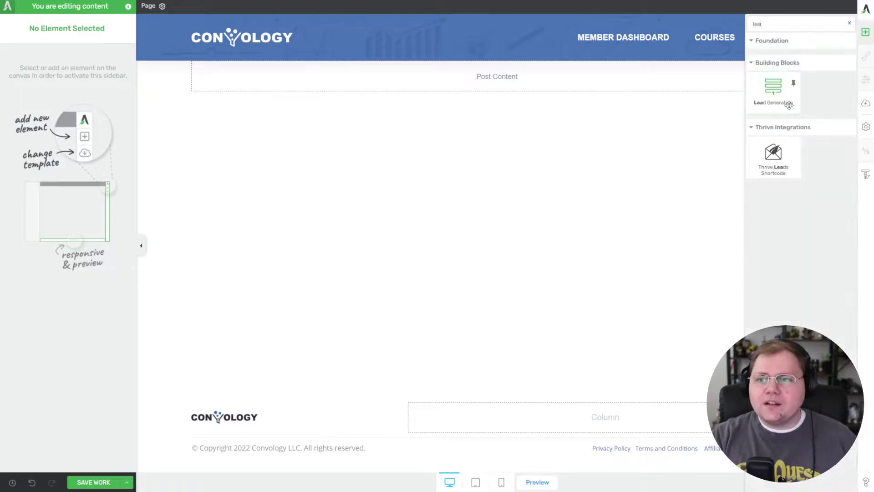
{"action": "left_click_drag", "start_coordinate": [774, 87], "coordinate": [453, 95]}
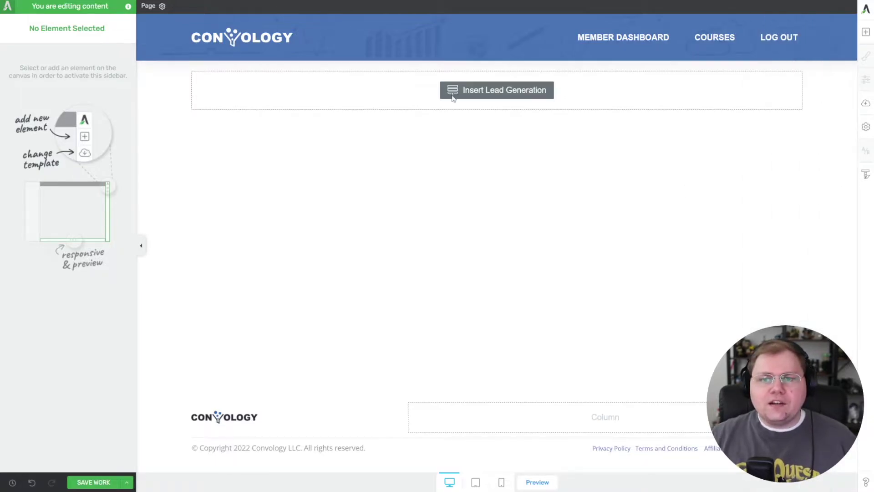
{"action": "left_click", "coordinate": [453, 94]}
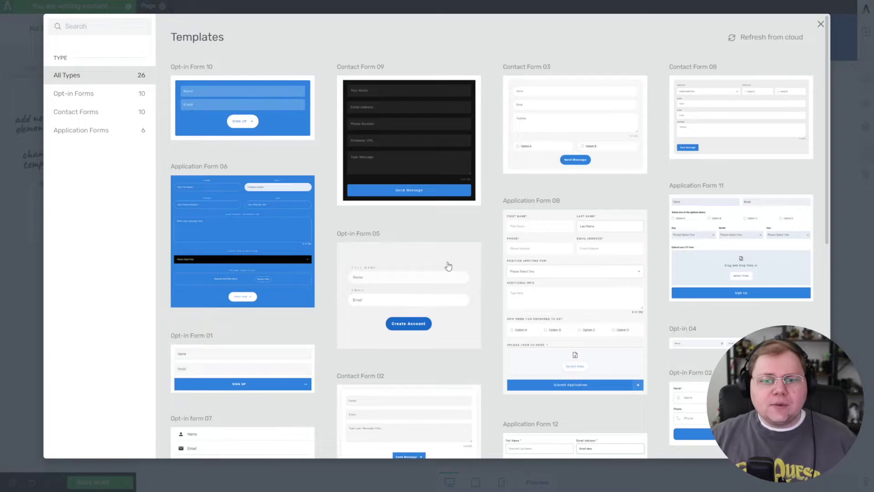
{"action": "left_click", "coordinate": [248, 362]}
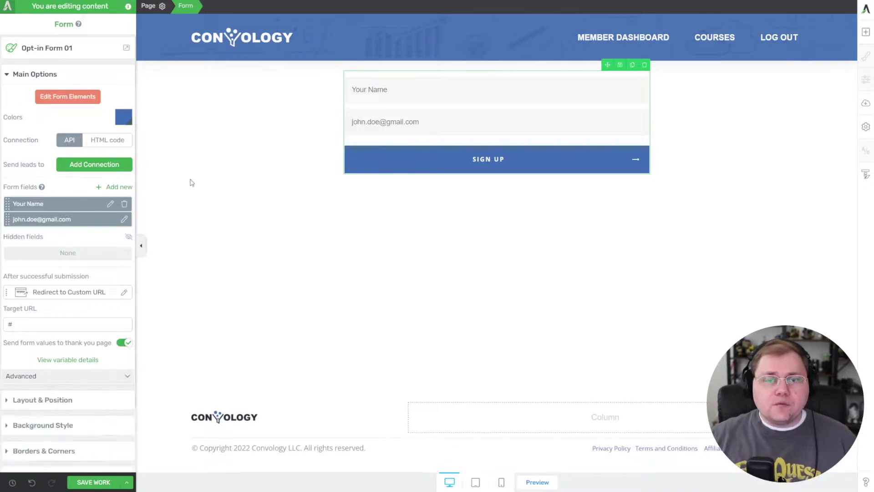
Replace the form identifier under Advanced settings with 'lead gen course test'.
{"action": "scroll", "coordinate": [109, 346], "scroll_direction": "down", "scroll_amount": 2}
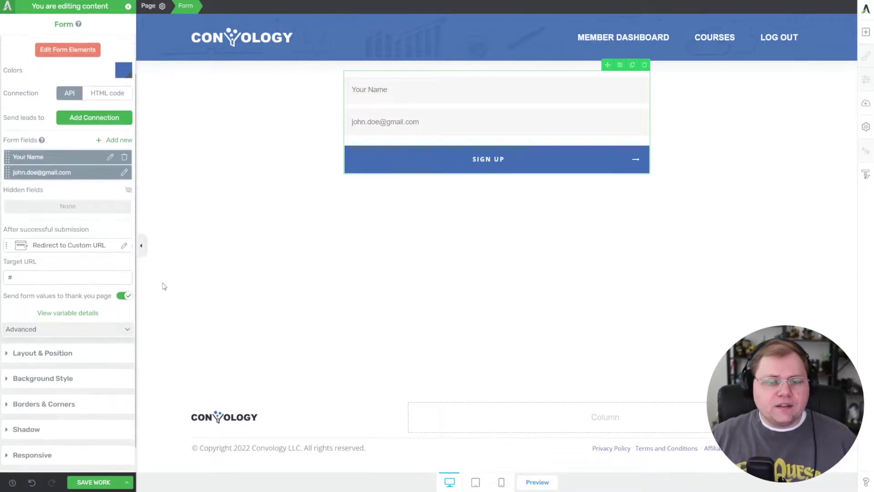
{"action": "left_click", "coordinate": [127, 326]}
{"action": "left_click", "coordinate": [112, 238]}
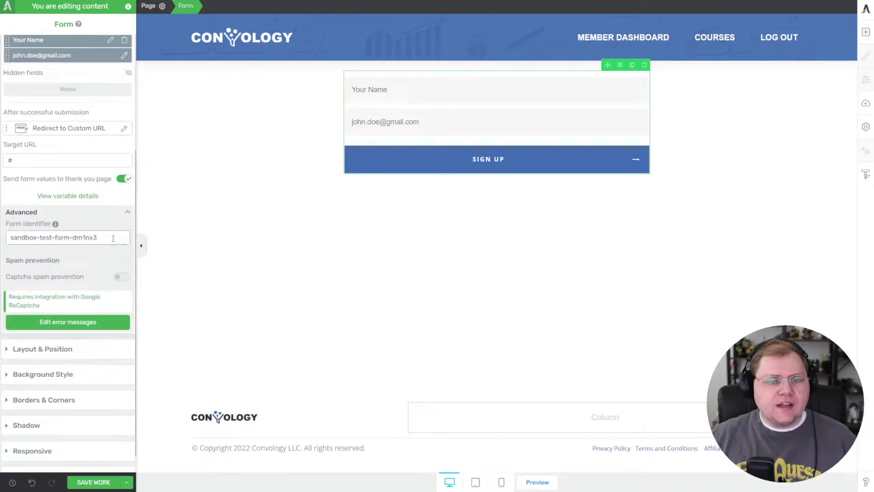
{"action": "key", "text": "ctrl+a"}
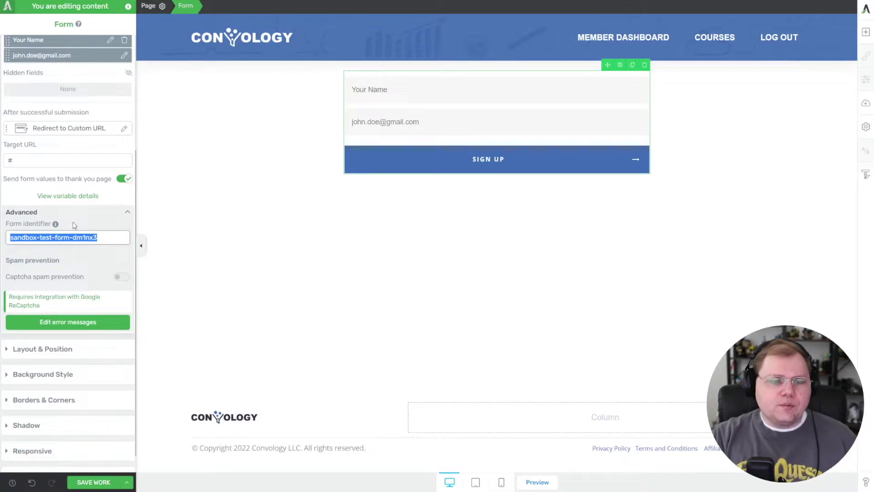
{"action": "type", "text": "lead gen "}
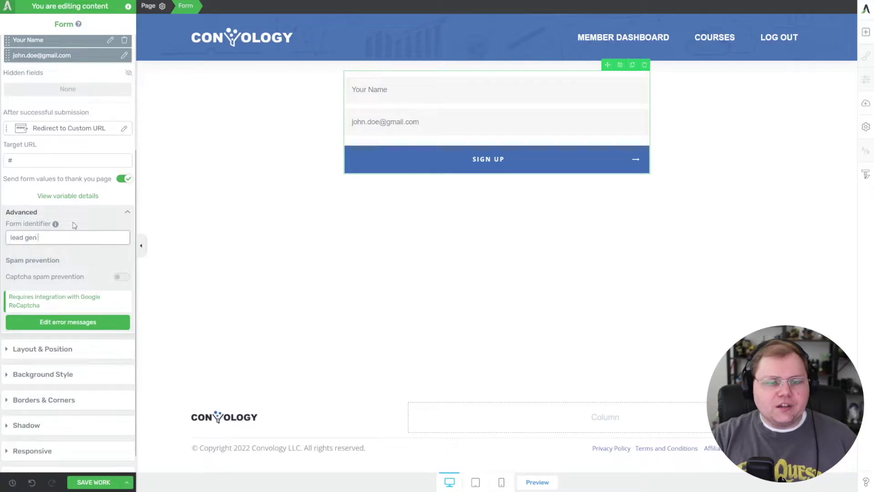
{"action": "type", "text": "course test"}
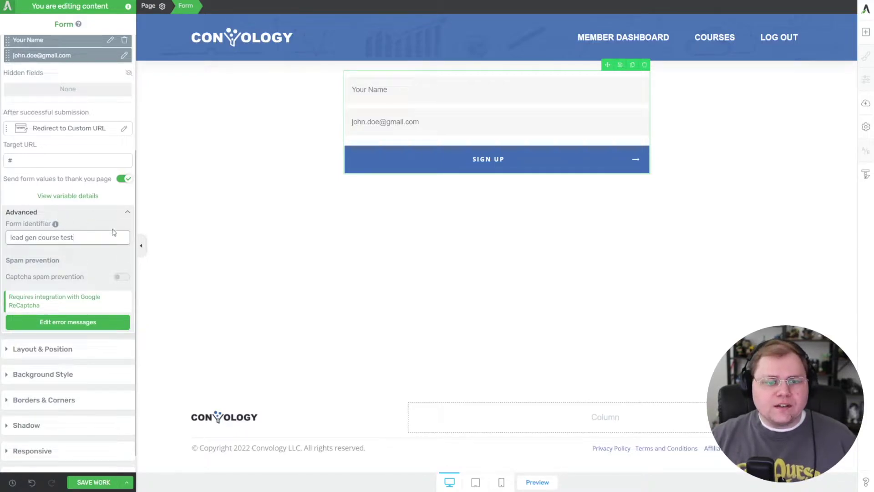
{"action": "scroll", "coordinate": [68, 210], "scroll_direction": "up", "scroll_amount": 1}
{"action": "scroll", "coordinate": [69, 211], "scroll_direction": "up", "scroll_amount": 2}
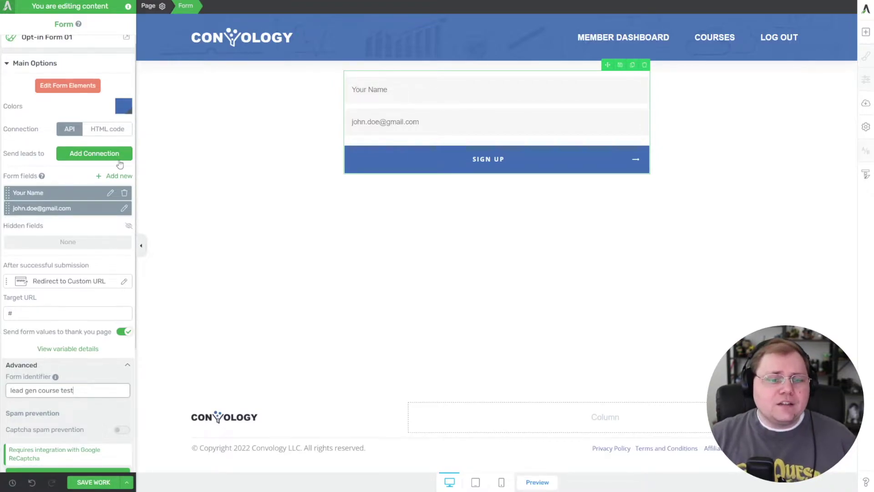
Paste 'ENTER URL HERE' as the form's target URL and save the page.
{"action": "double_click", "coordinate": [10, 313]}
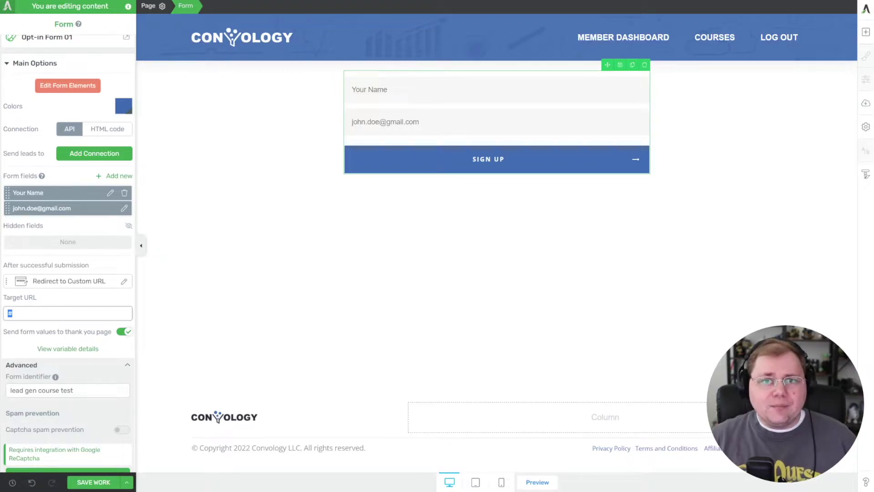
{"action": "type", "text": "ENTER URL HERE"}
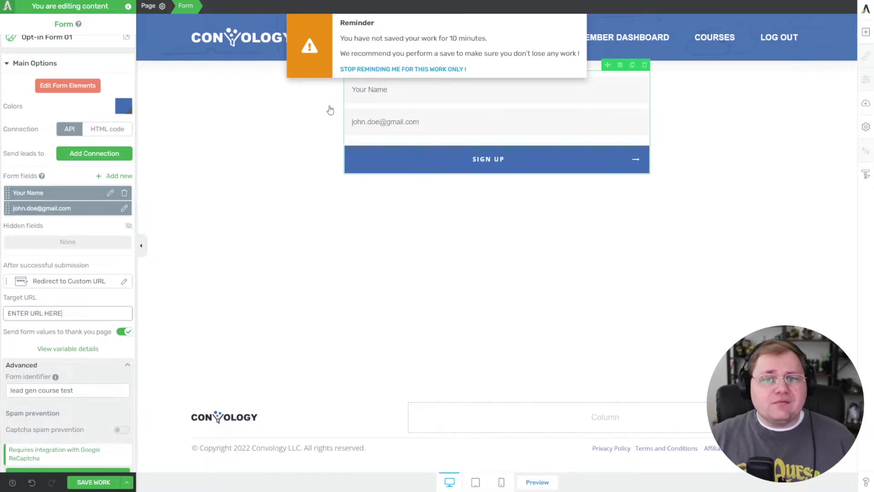
{"action": "key", "text": "ctrl+s"}
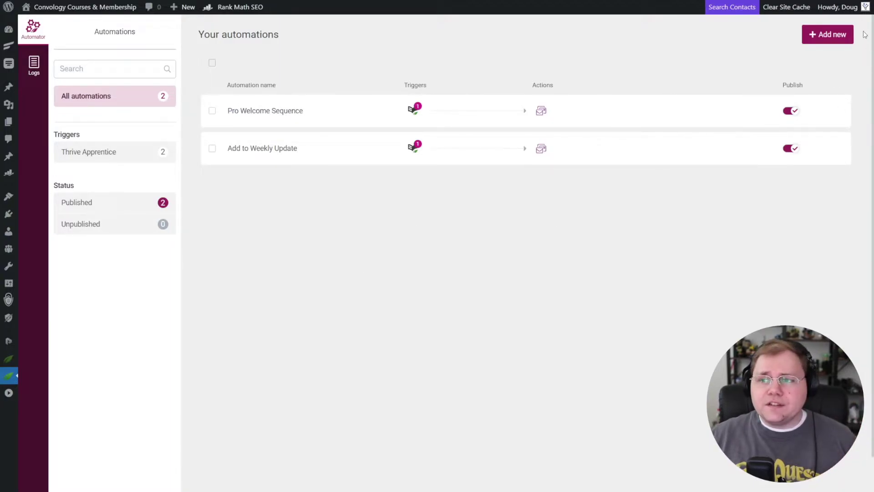
Create a new automation with Form submit as its trigger.
{"action": "left_click", "coordinate": [828, 37]}
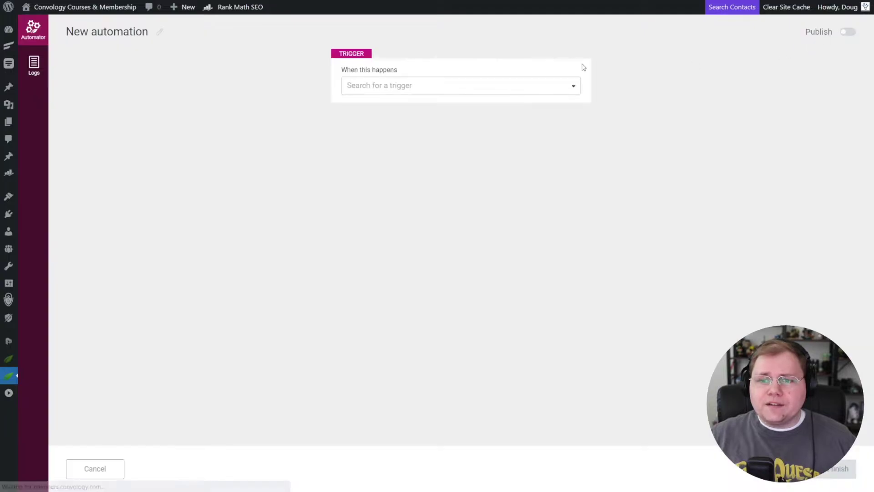
{"action": "left_click", "coordinate": [463, 84]}
{"action": "type", "text": "form"}
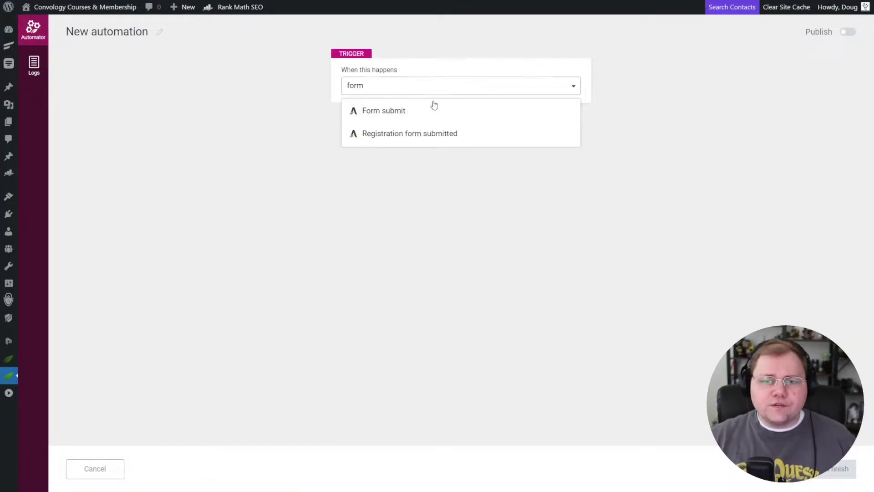
{"action": "left_click", "coordinate": [392, 112]}
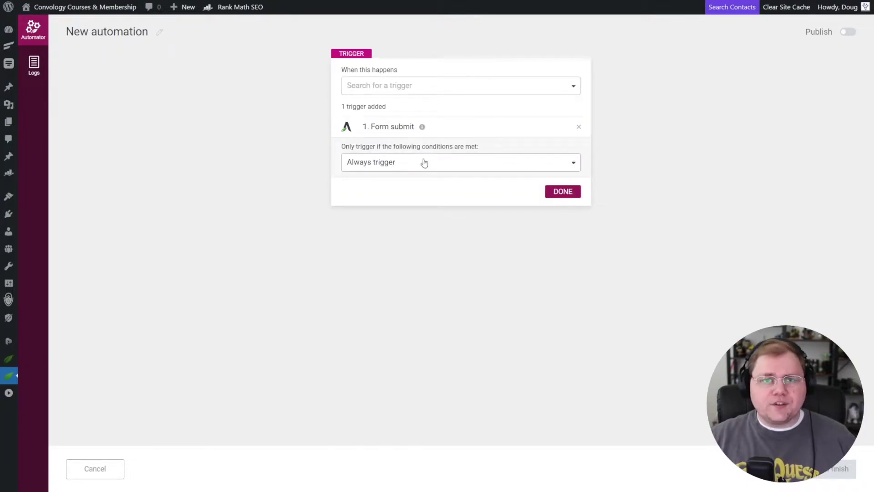
Limit the trigger to the specific form 'lead gen course test' and confirm.
{"action": "left_click", "coordinate": [405, 164]}
{"action": "scroll", "coordinate": [390, 239], "scroll_direction": "down", "scroll_amount": 3}
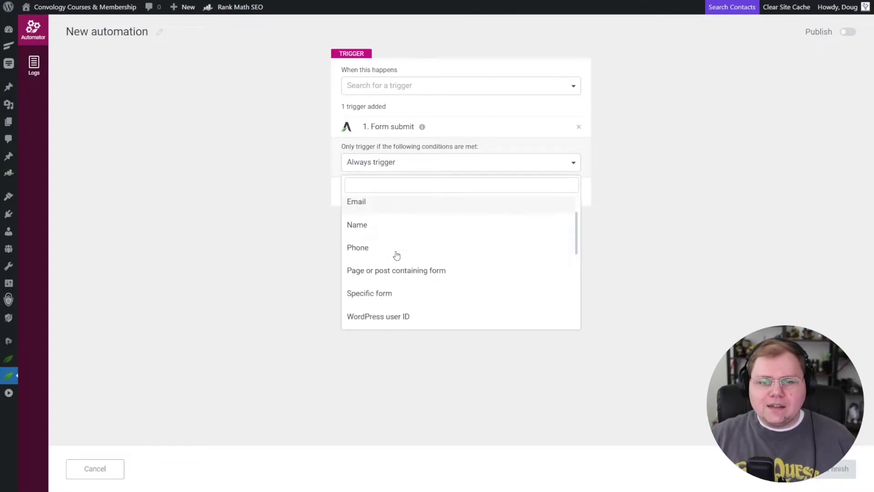
{"action": "left_click", "coordinate": [373, 242]}
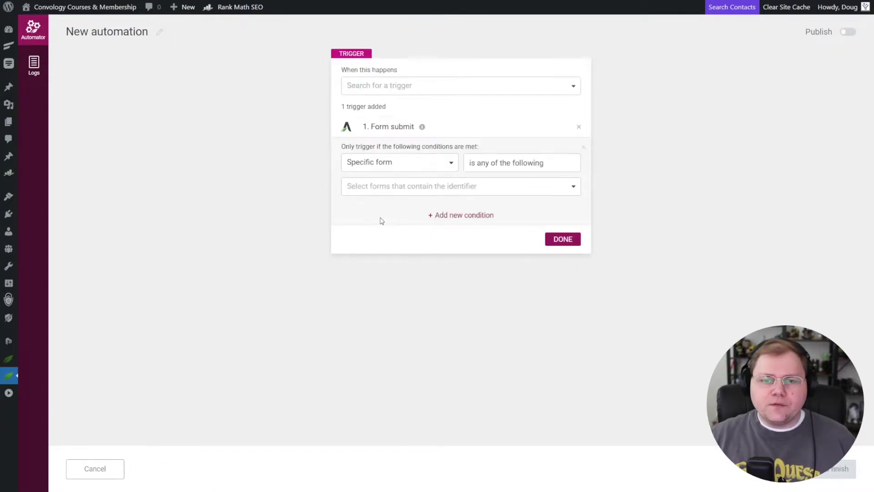
{"action": "left_click", "coordinate": [467, 186]}
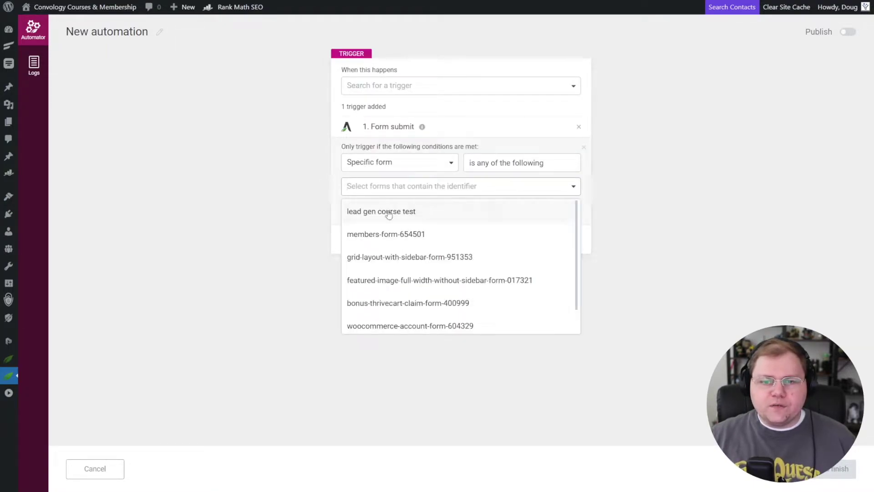
{"action": "left_click", "coordinate": [397, 211]}
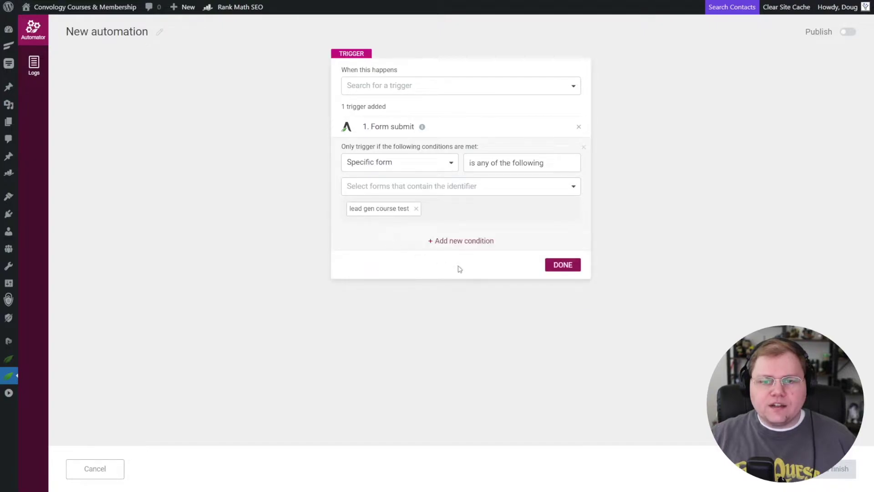
{"action": "left_click", "coordinate": [565, 268]}
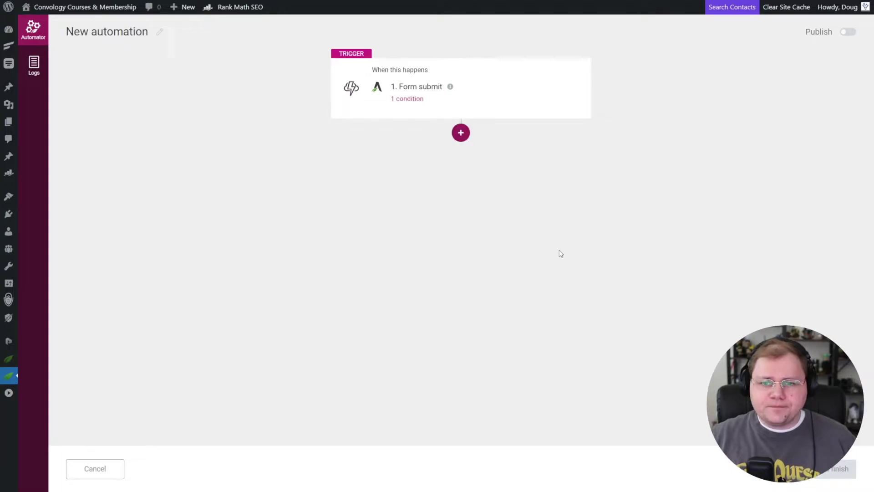
{"action": "left_click", "coordinate": [461, 136]}
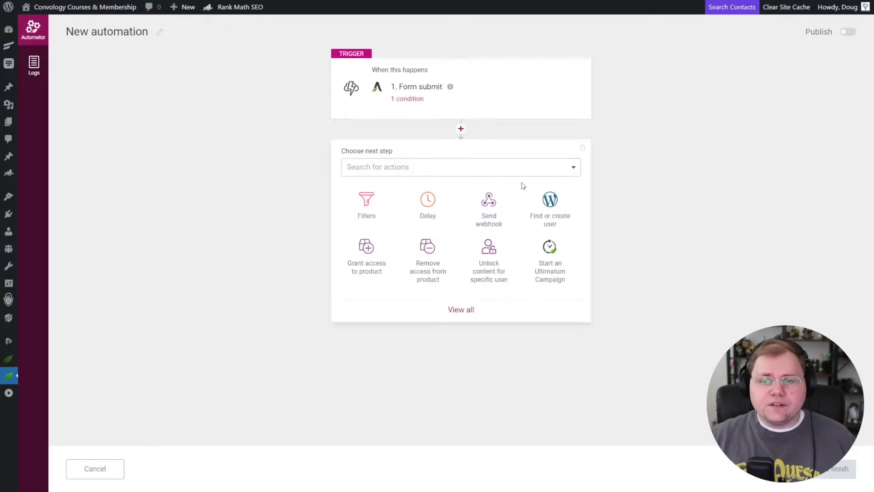
Add a Find or create user action that assigns new users the Subscriber role.
{"action": "left_click", "coordinate": [550, 218]}
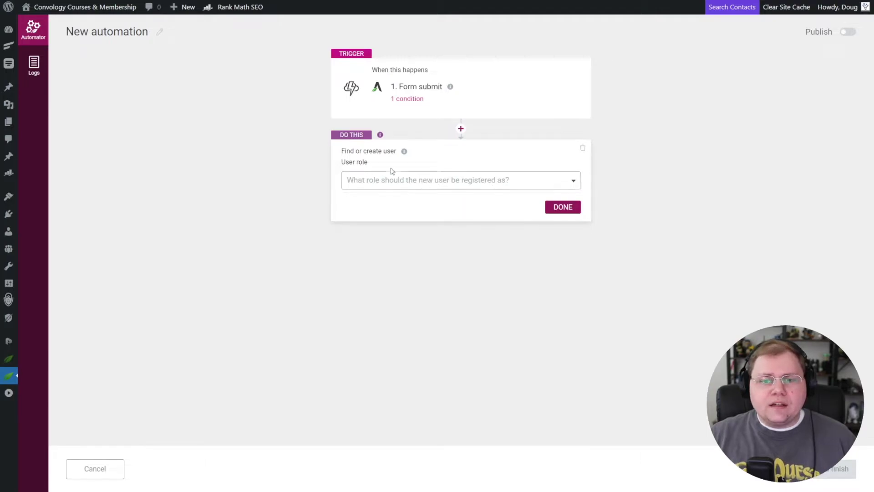
{"action": "left_click", "coordinate": [409, 181]}
{"action": "left_click", "coordinate": [367, 271]}
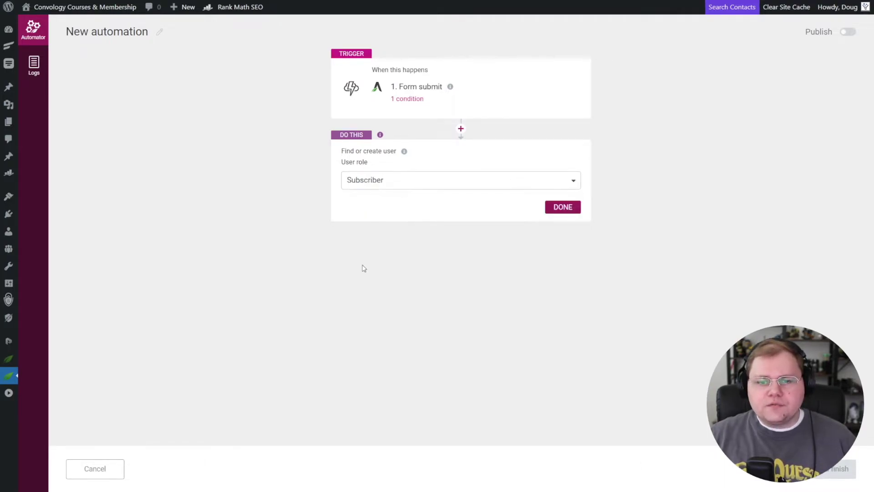
{"action": "left_click", "coordinate": [385, 182]}
{"action": "left_click", "coordinate": [317, 242]}
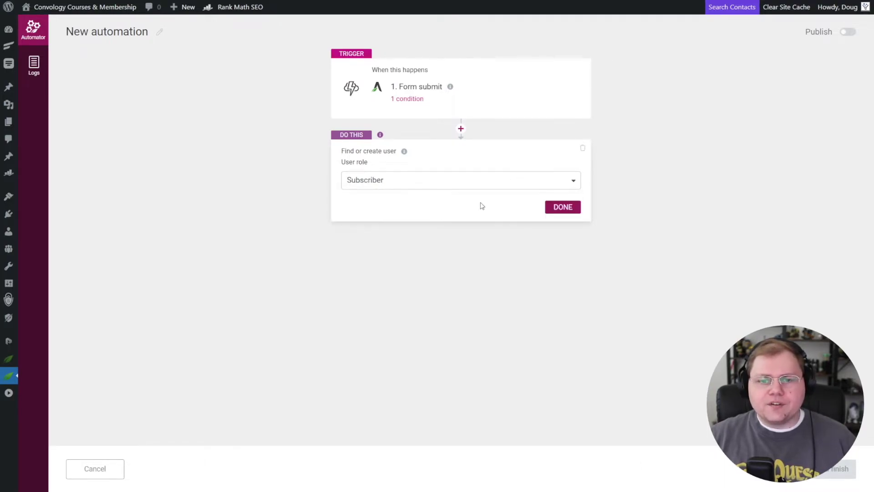
{"action": "left_click", "coordinate": [562, 206]}
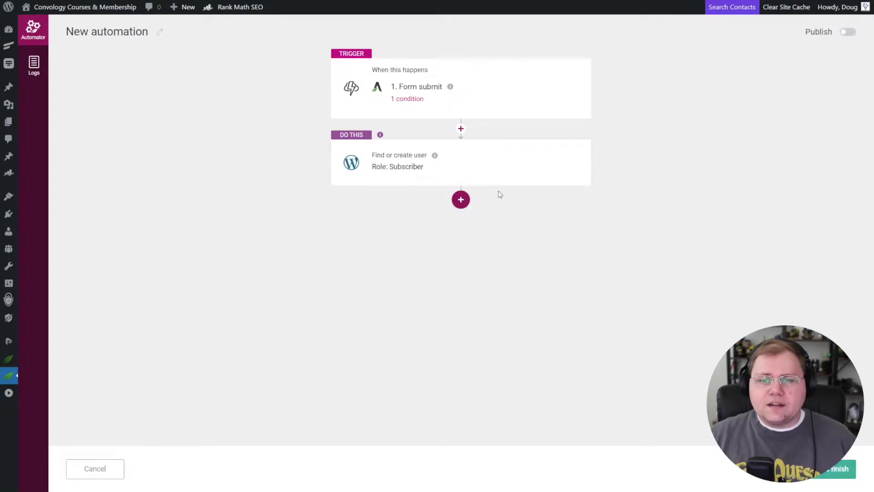
{"action": "left_click", "coordinate": [460, 200]}
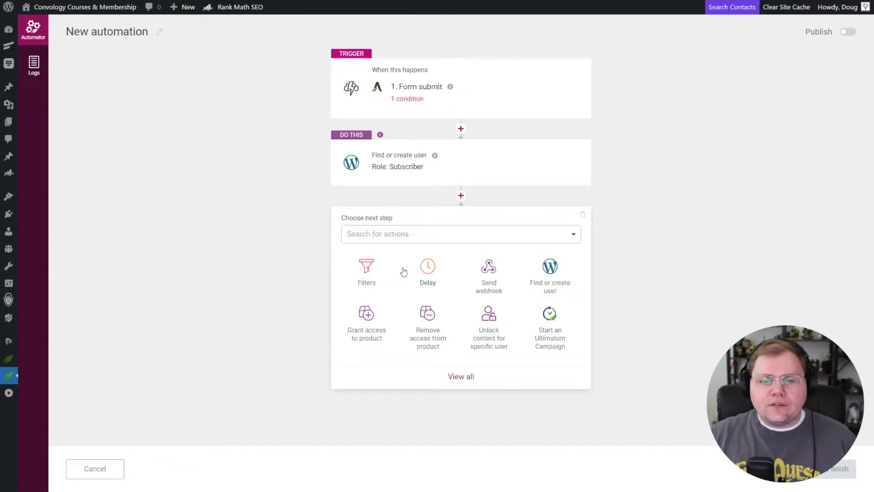
Add a Grant access to product action for the Thrive Apprentice to Master course.
{"action": "left_click", "coordinate": [374, 335]}
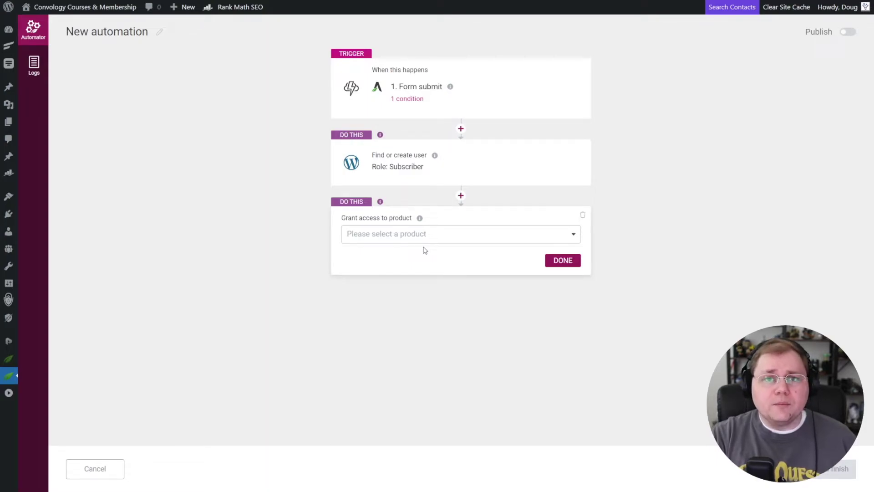
{"action": "left_click", "coordinate": [511, 232]}
{"action": "left_click", "coordinate": [403, 259]}
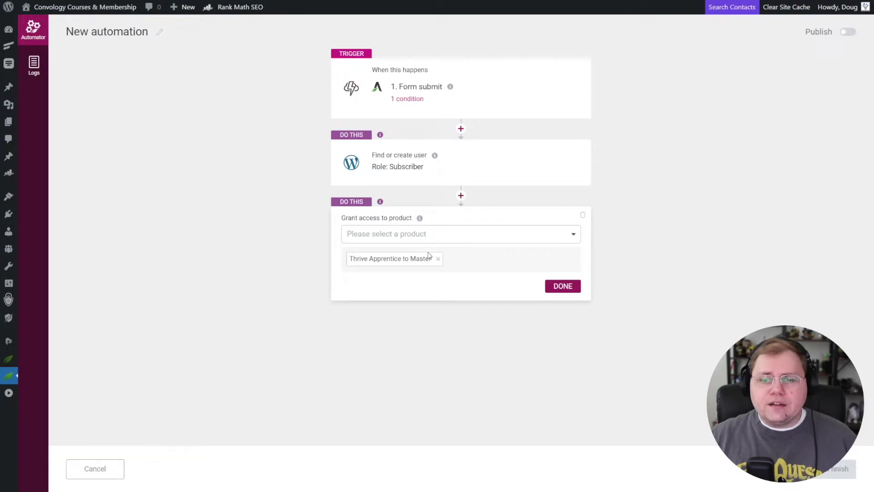
{"action": "left_click", "coordinate": [560, 291]}
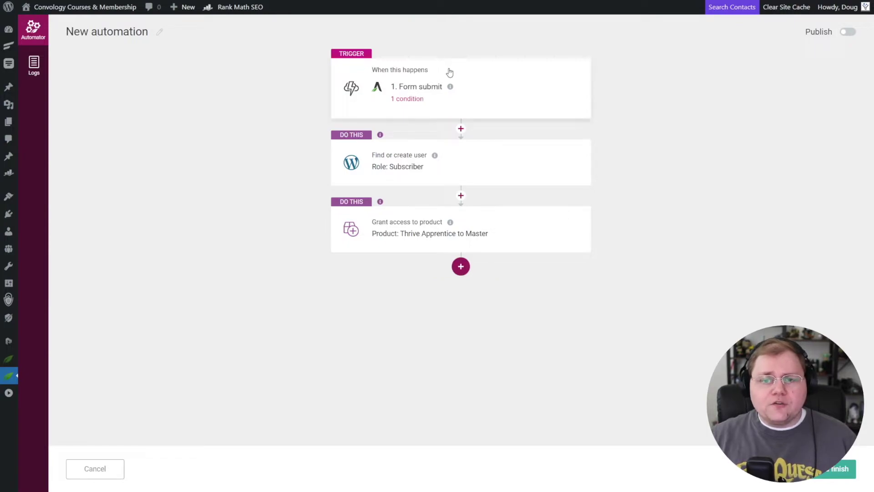
Add a Tag user in autoresponder action using FluentCRM as the service.
{"action": "left_click", "coordinate": [449, 275]}
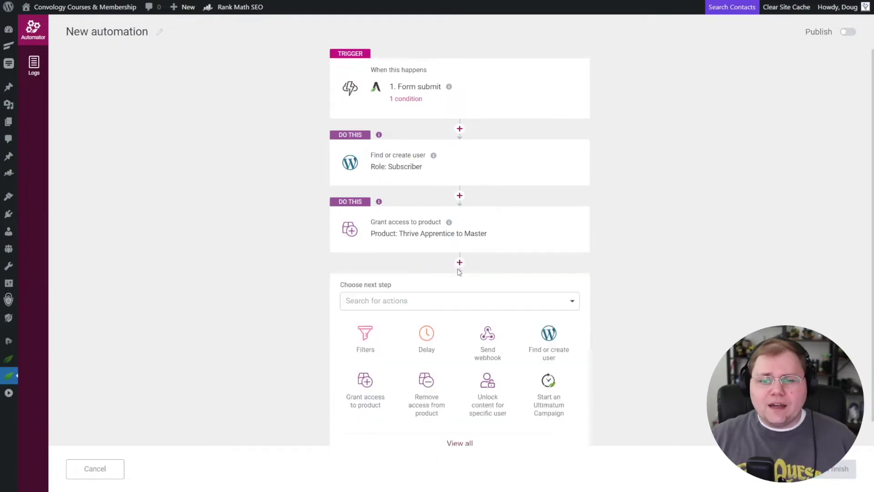
{"action": "scroll", "coordinate": [626, 317], "scroll_direction": "down", "scroll_amount": 1}
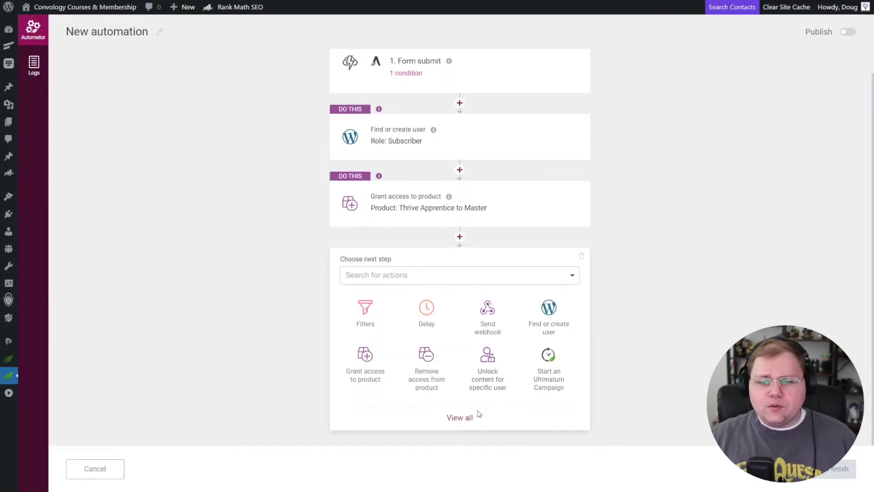
{"action": "left_click", "coordinate": [461, 420]}
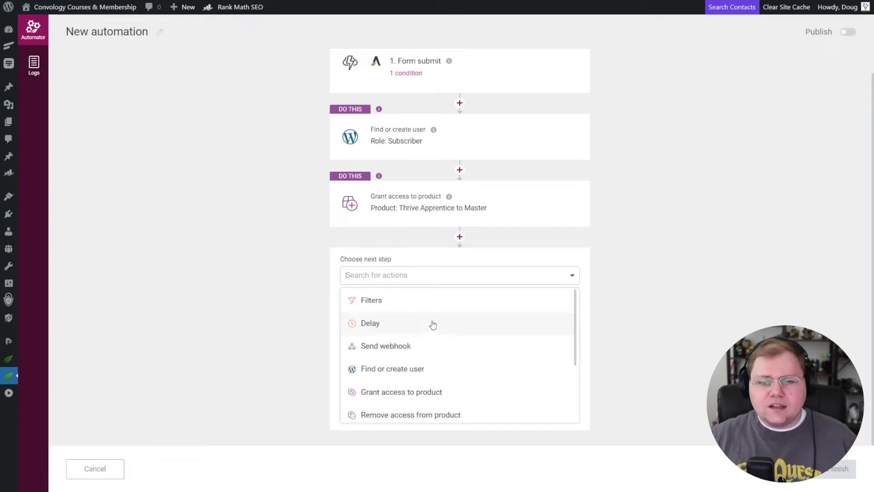
{"action": "scroll", "coordinate": [432, 324], "scroll_direction": "down", "scroll_amount": 1}
{"action": "scroll", "coordinate": [433, 323], "scroll_direction": "down", "scroll_amount": 1}
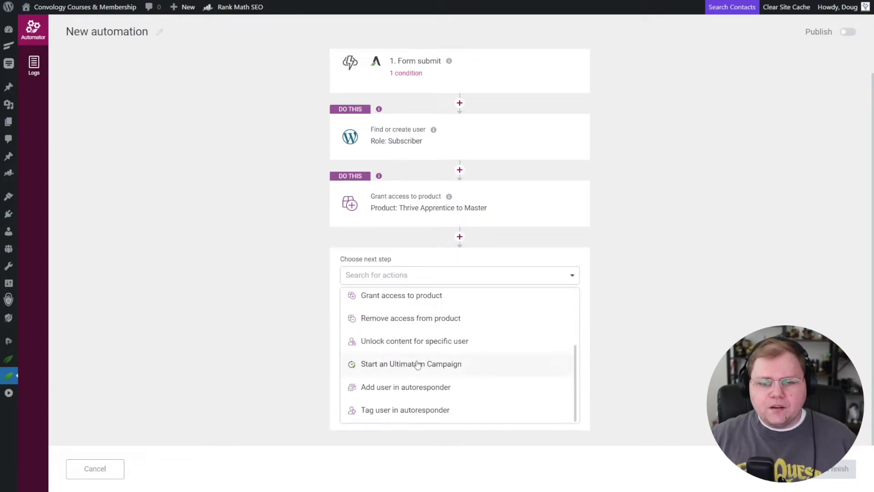
{"action": "left_click", "coordinate": [394, 411]}
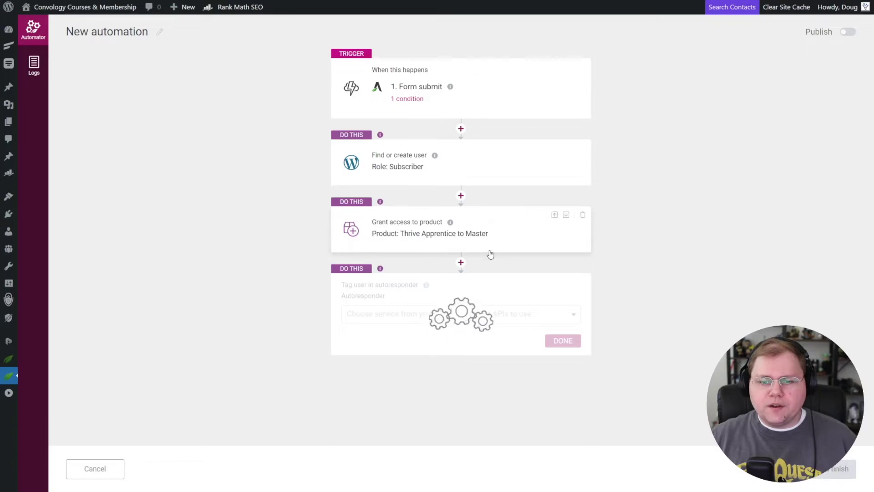
{"action": "left_click", "coordinate": [514, 315]}
{"action": "left_click", "coordinate": [383, 362]}
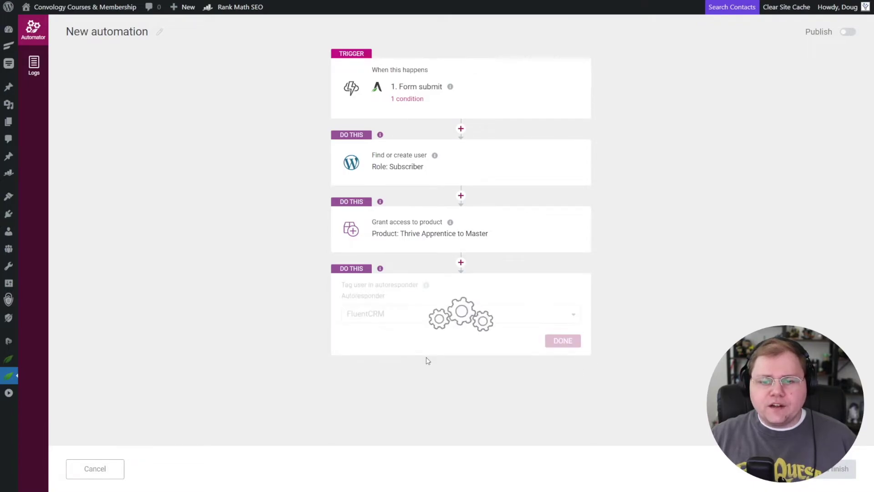
{"action": "left_click", "coordinate": [526, 343]}
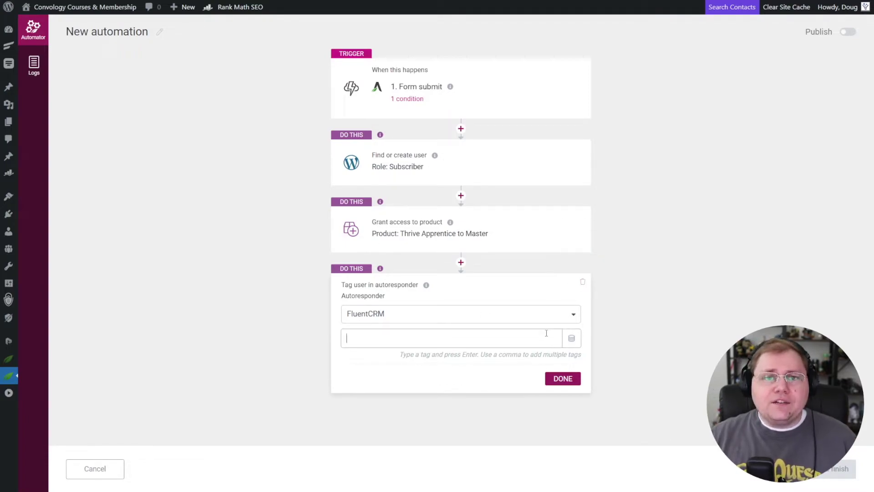
Discard the tag step, rename the automation 'Lead Magnet: Course Name', then publish and finish.
{"action": "key", "text": "Escape"}
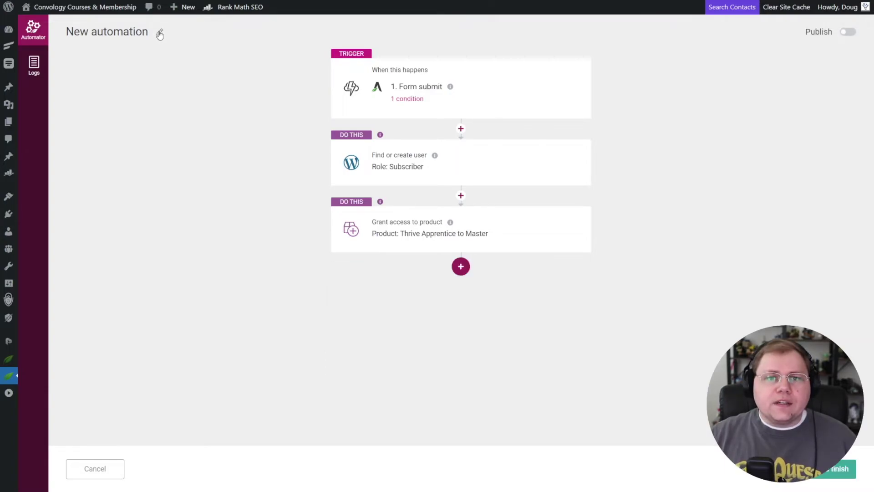
{"action": "left_click", "coordinate": [149, 38]}
{"action": "left_click_drag", "start_coordinate": [140, 36], "coordinate": [69, 34]}
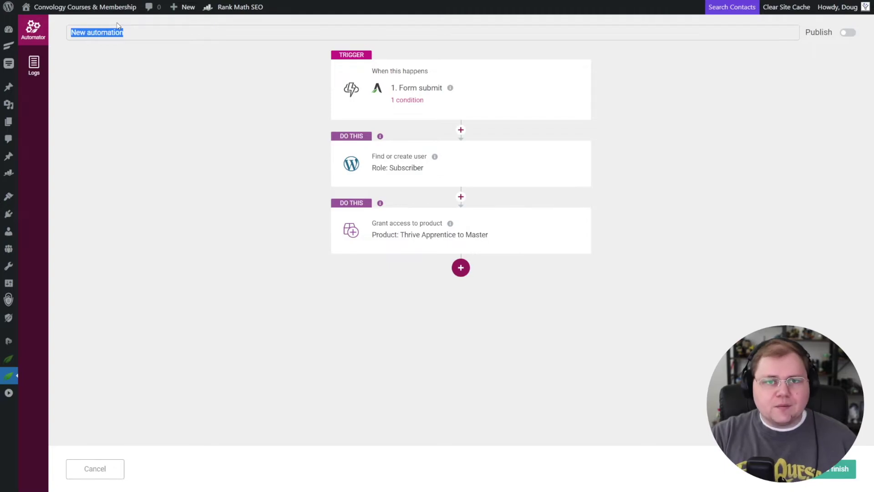
{"action": "type", "text": "Lead Magnet"}
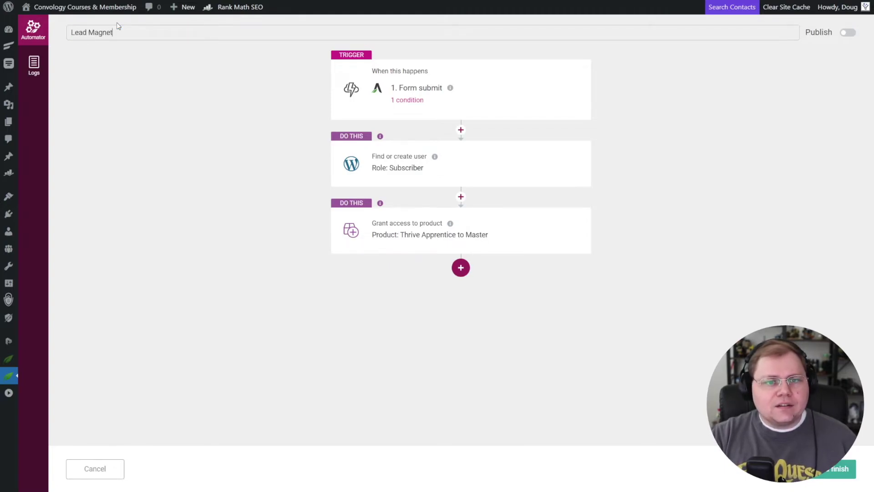
{"action": "type", "text": ": Course Name"}
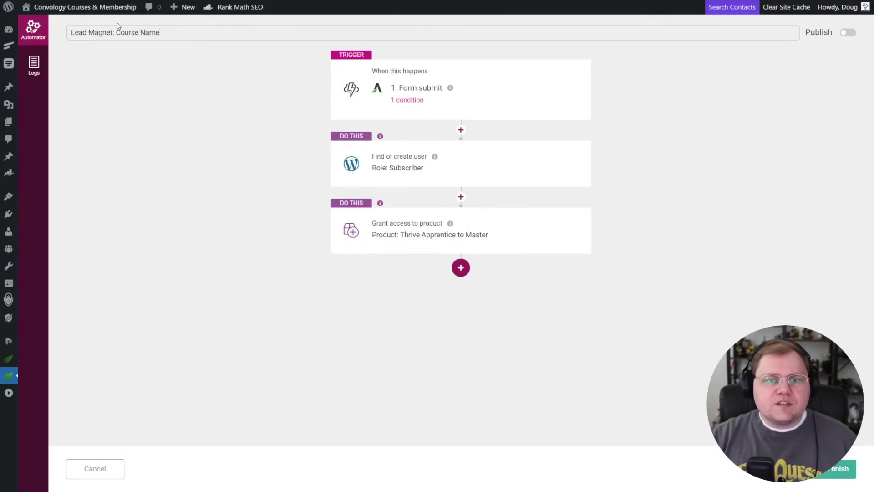
{"action": "key", "text": "Return"}
{"action": "left_click", "coordinate": [849, 33]}
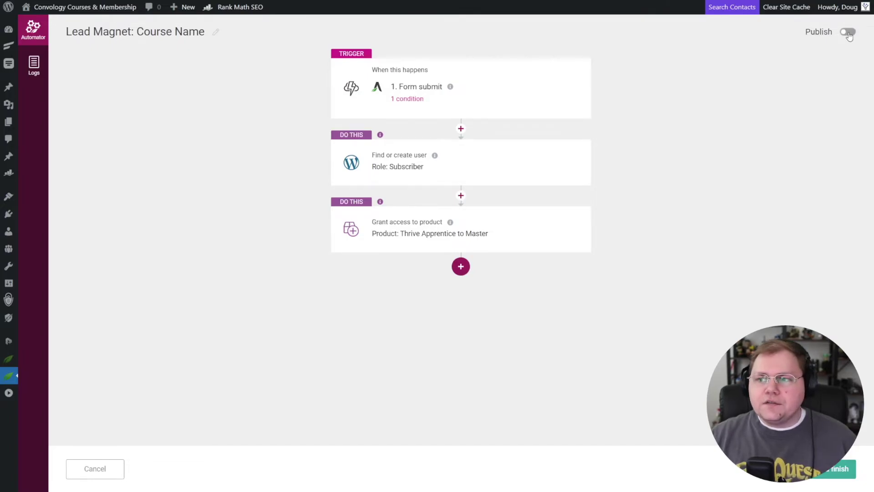
{"action": "left_click", "coordinate": [830, 473]}
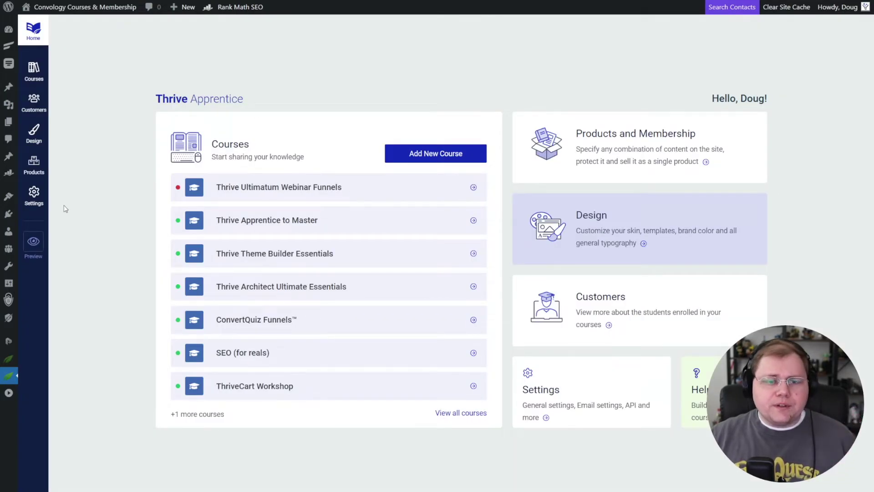
{"action": "left_click", "coordinate": [48, 198]}
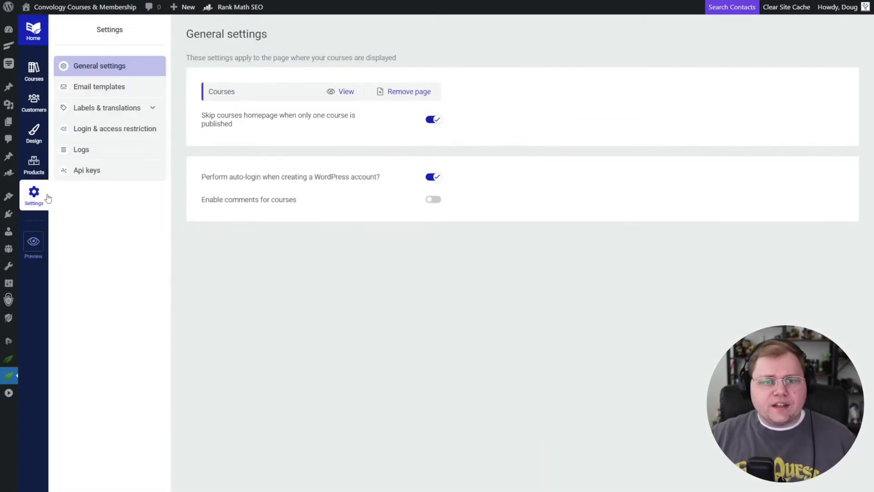
{"action": "left_click", "coordinate": [99, 90]}
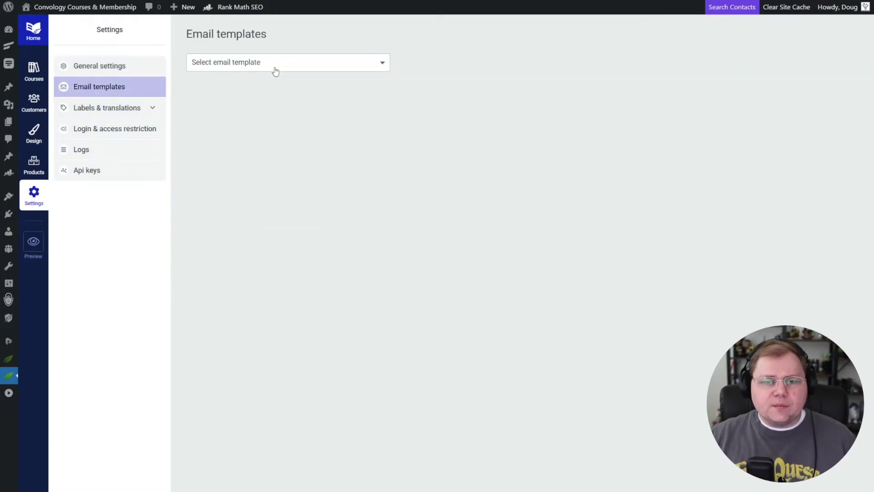
{"action": "left_click", "coordinate": [273, 65]}
{"action": "left_click", "coordinate": [246, 96]}
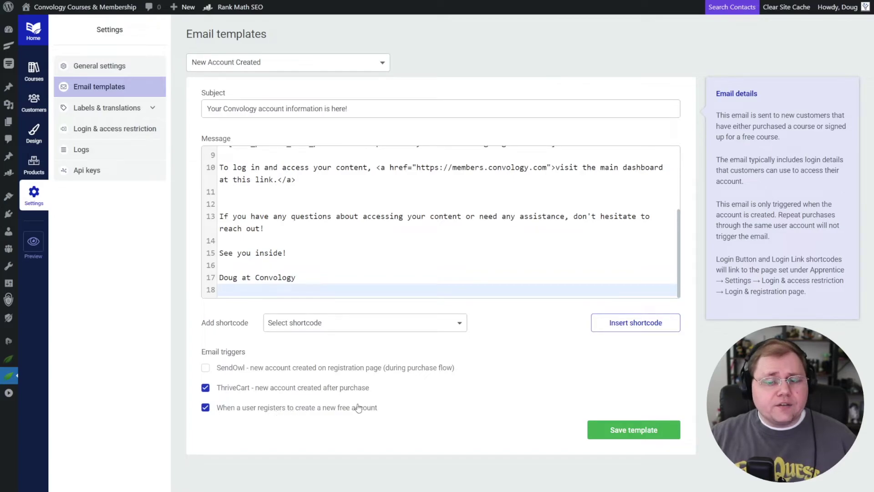
Review the template's message text, including the dashboard login link line.
{"action": "scroll", "coordinate": [360, 257], "scroll_direction": "up", "scroll_amount": 3}
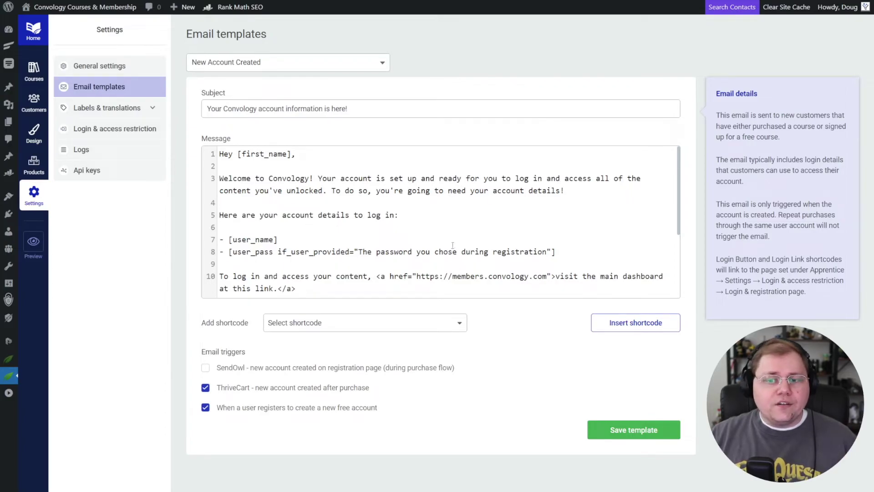
{"action": "left_click_drag", "start_coordinate": [571, 249], "coordinate": [218, 240]}
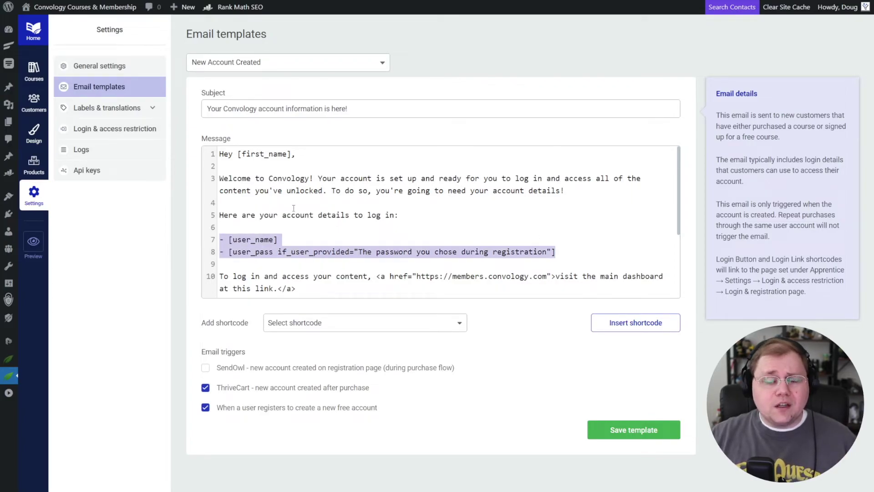
{"action": "scroll", "coordinate": [295, 207], "scroll_direction": "down", "scroll_amount": 1}
{"action": "left_click_drag", "start_coordinate": [296, 237], "coordinate": [217, 228]}
{"action": "scroll", "coordinate": [328, 223], "scroll_direction": "down", "scroll_amount": 3}
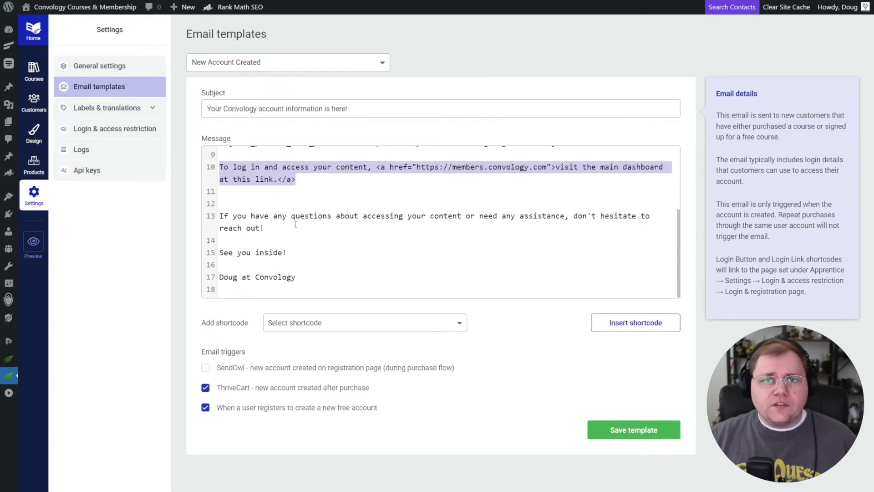
{"action": "left_click", "coordinate": [295, 224]}
{"action": "scroll", "coordinate": [320, 274], "scroll_direction": "up", "scroll_amount": 2}
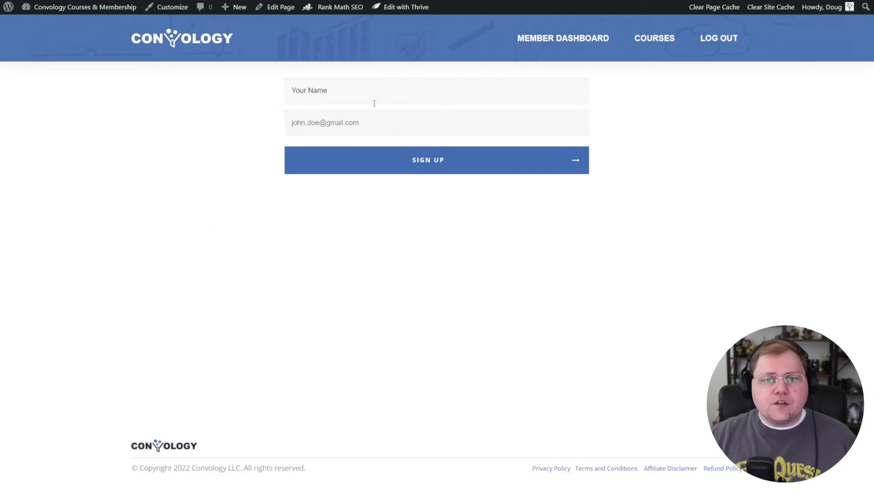
Fill the Convology sign-up form with a test name and e-mail address, then press SIGN UP.
{"action": "left_click", "coordinate": [359, 91]}
{"action": "type", "text": "Doug"}
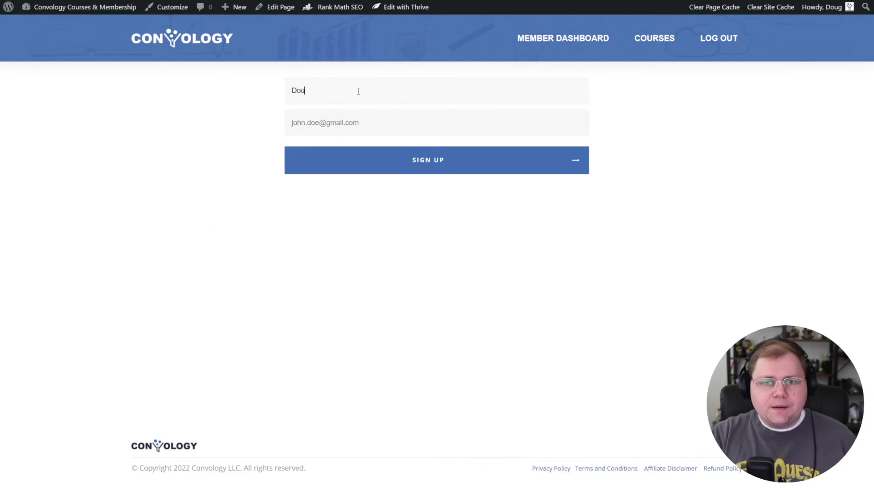
{"action": "key", "text": "Tab"}
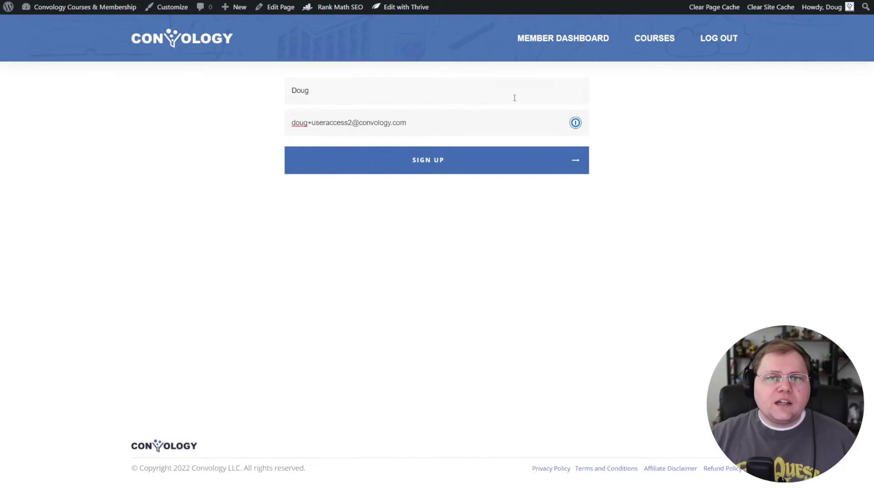
{"action": "left_click", "coordinate": [428, 163]}
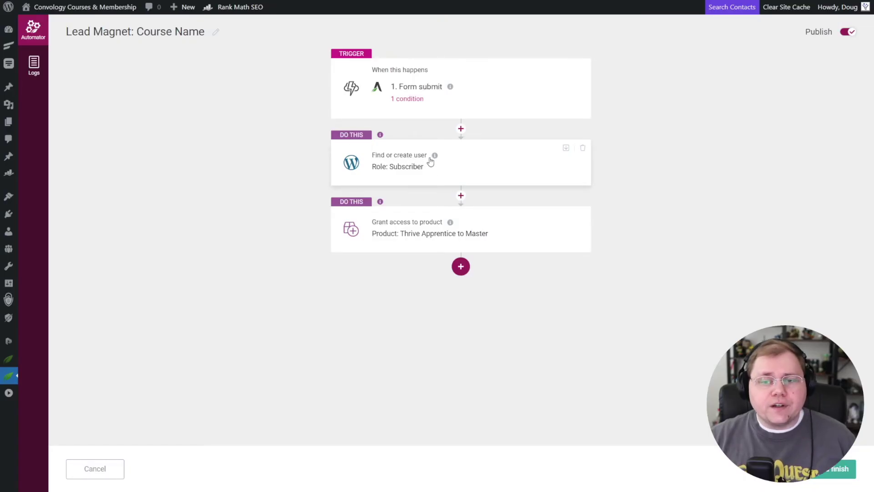
Bring up the explanation box for the Subscriber Find or create user step in 'Lead Magnet: Course Name'.
{"action": "mouse_move", "coordinate": [435, 157]}
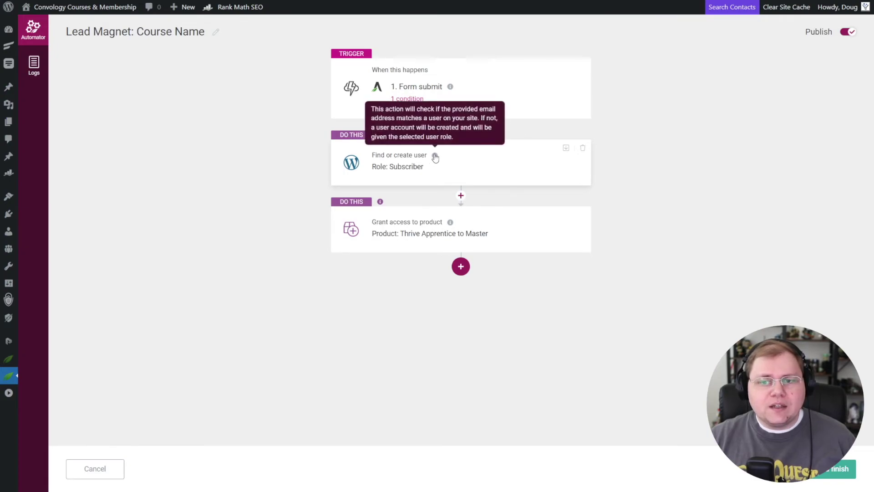